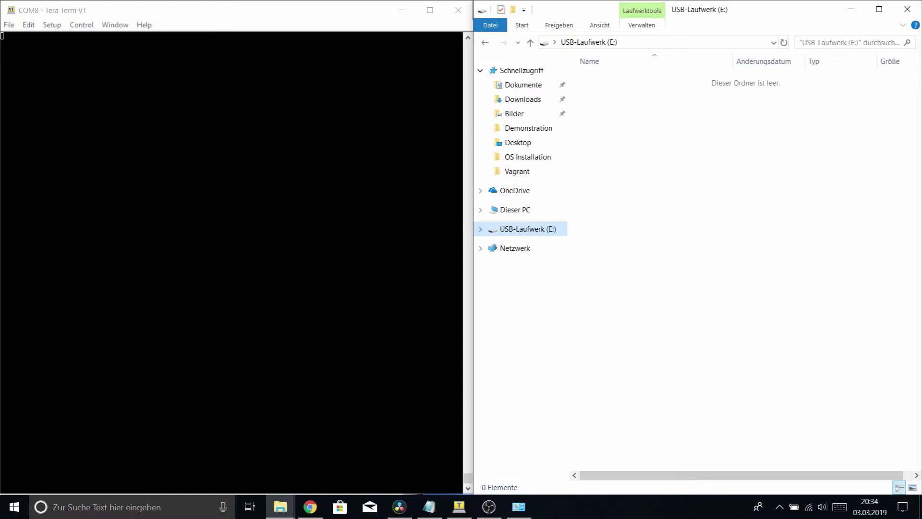
In Chrome, list the Panel Mount HMI products filtered to 10.1" displays
click(310, 507)
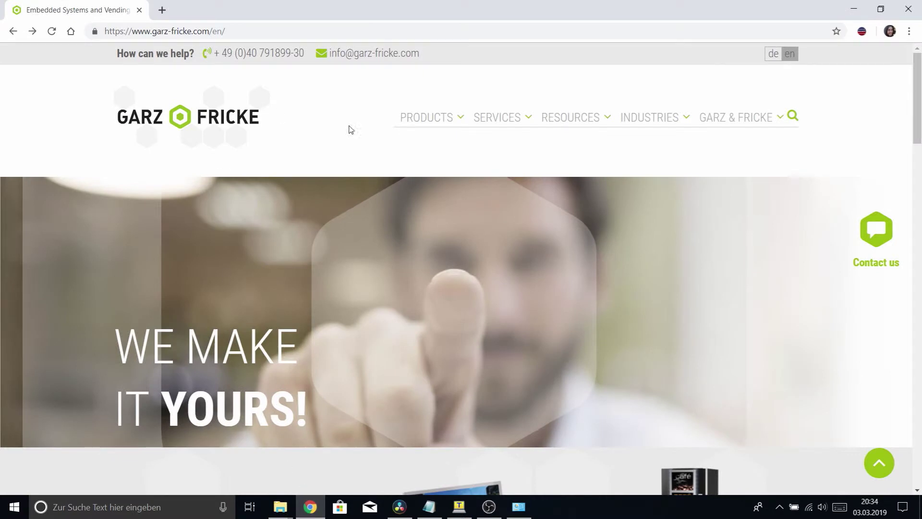
mouse_move(406, 129)
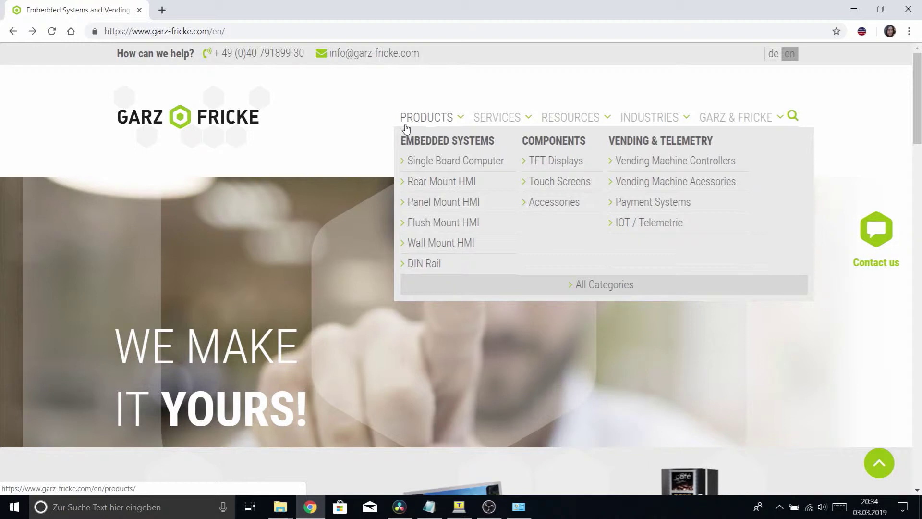
click(417, 205)
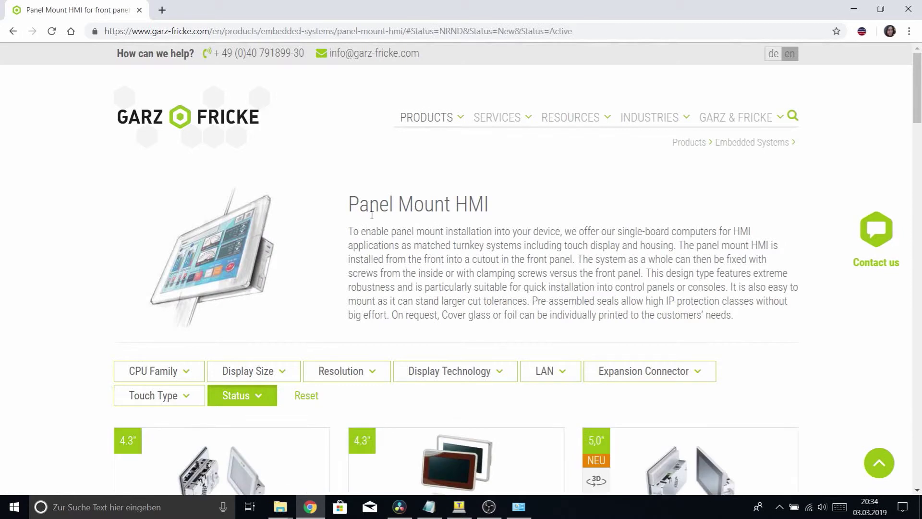
scroll(356, 232, down, 1)
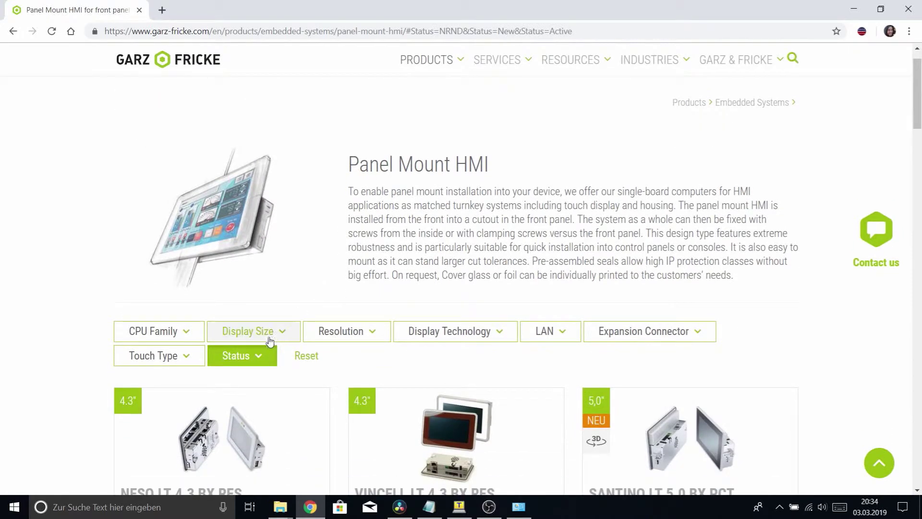
click(268, 338)
click(231, 418)
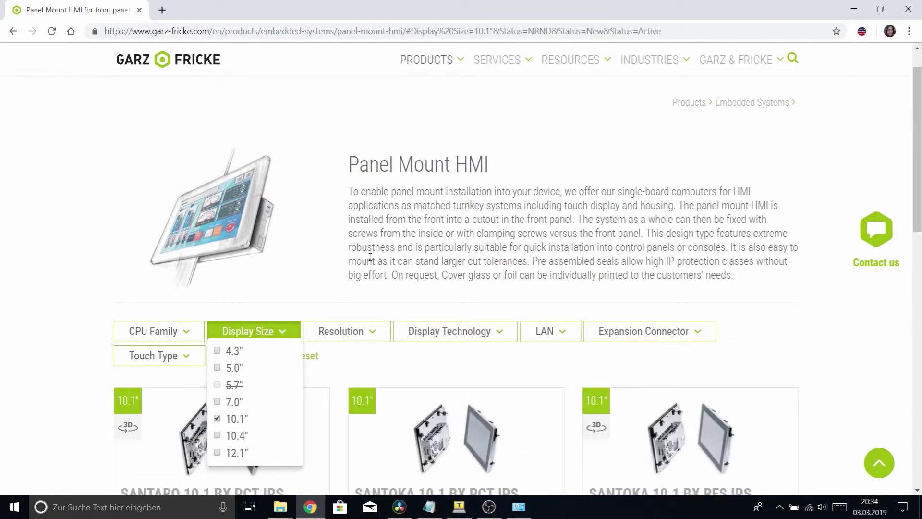
Open the SANTARO 10.1 BX PCT IPS product page and scroll down to its Software list
scroll(356, 250, down, 2)
click(42, 397)
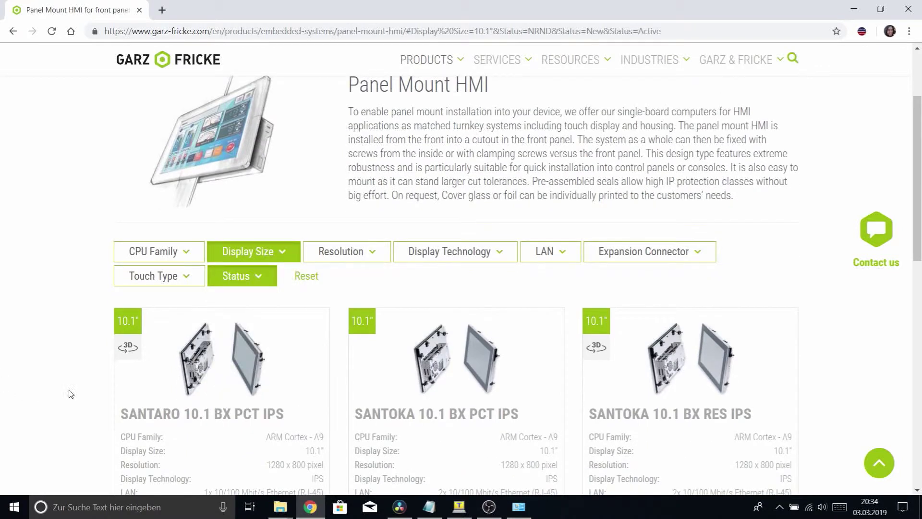
scroll(364, 166, down, 3)
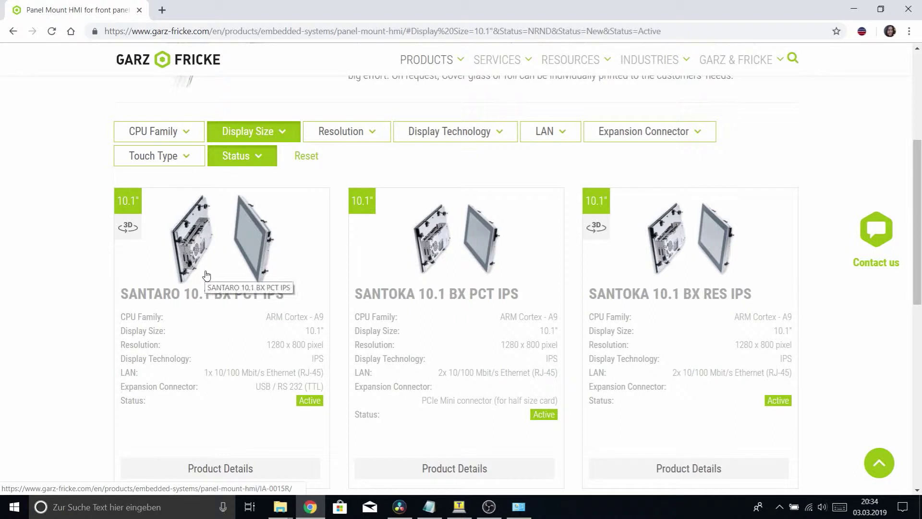
scroll(206, 274, down, 1)
click(216, 214)
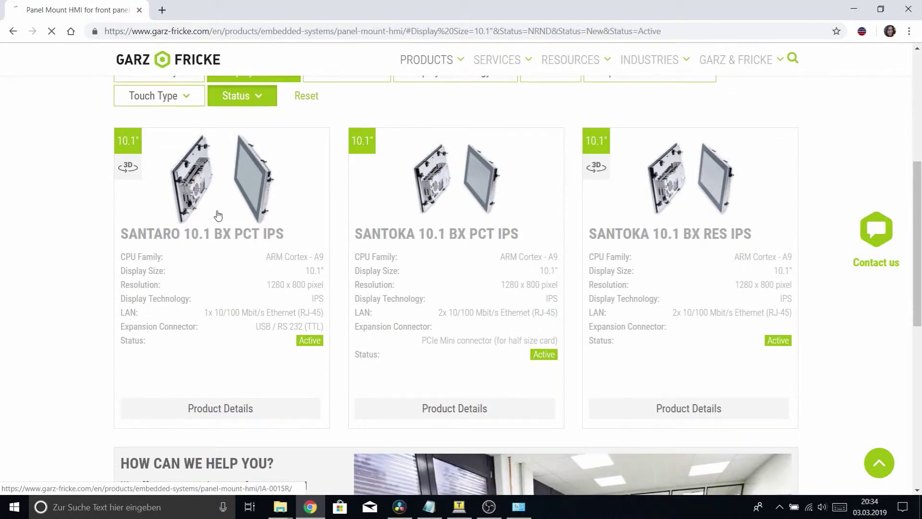
scroll(614, 239, down, 3)
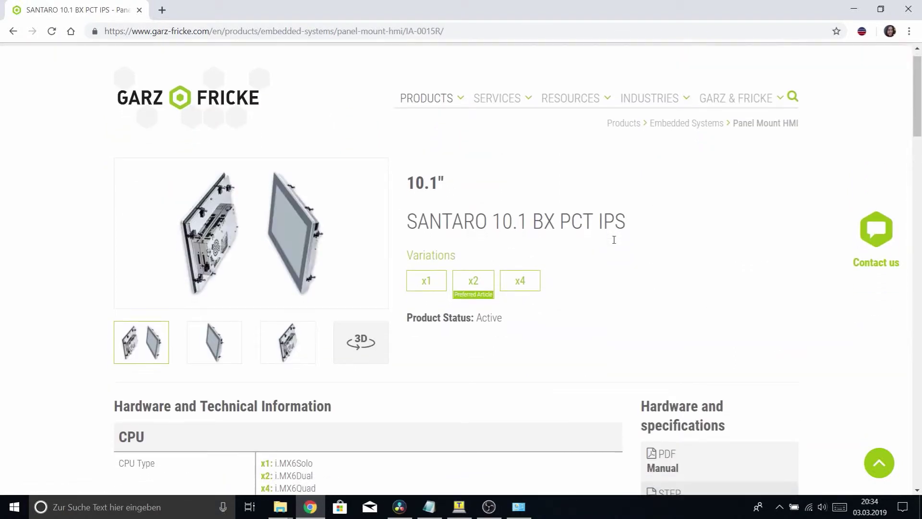
scroll(617, 246, down, 1)
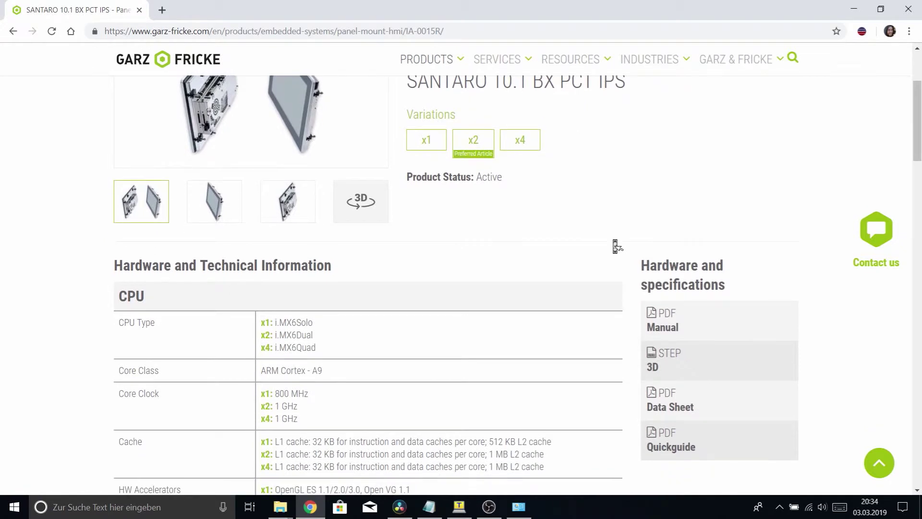
scroll(616, 247, down, 1)
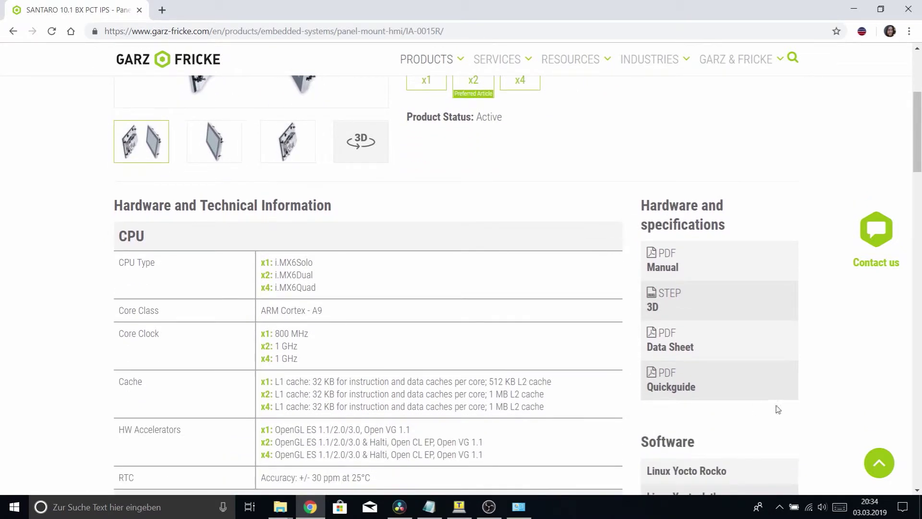
scroll(797, 340, down, 3)
scroll(799, 341, down, 1)
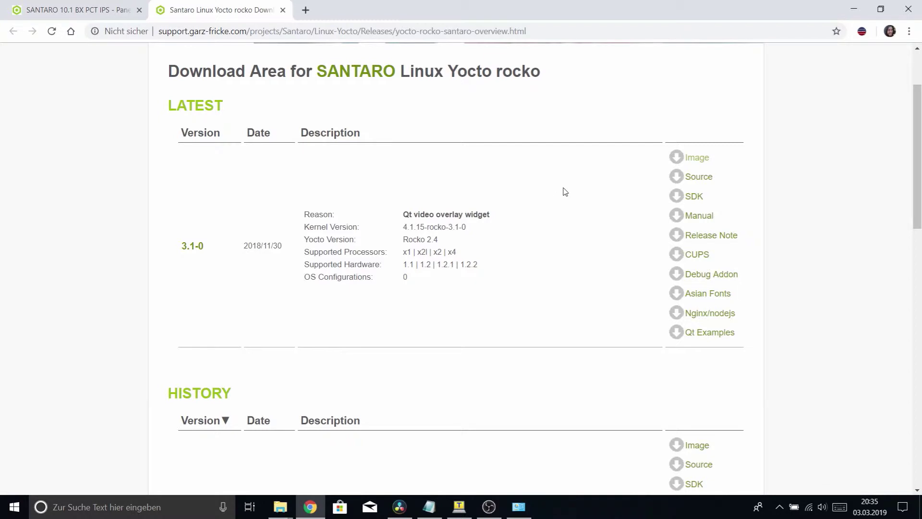
Open the Image link for Yocto rocko 3.1-0 to show its prebuilt_images directory
click(700, 161)
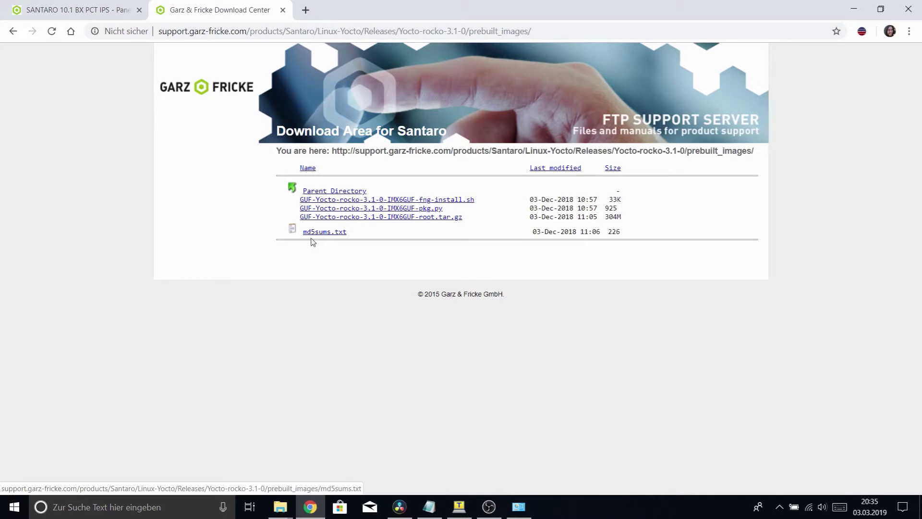
Save the fng-install.sh script onto the USB drive (E:)
right_click(426, 200)
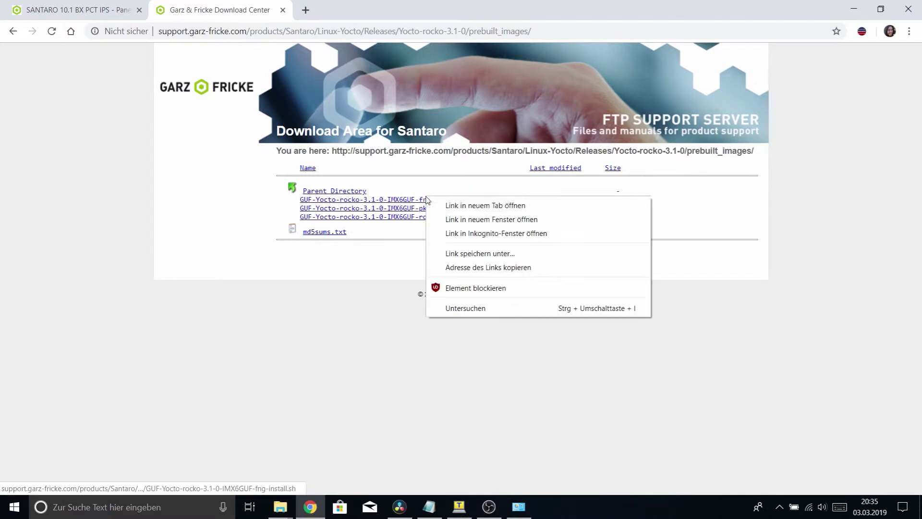
click(469, 254)
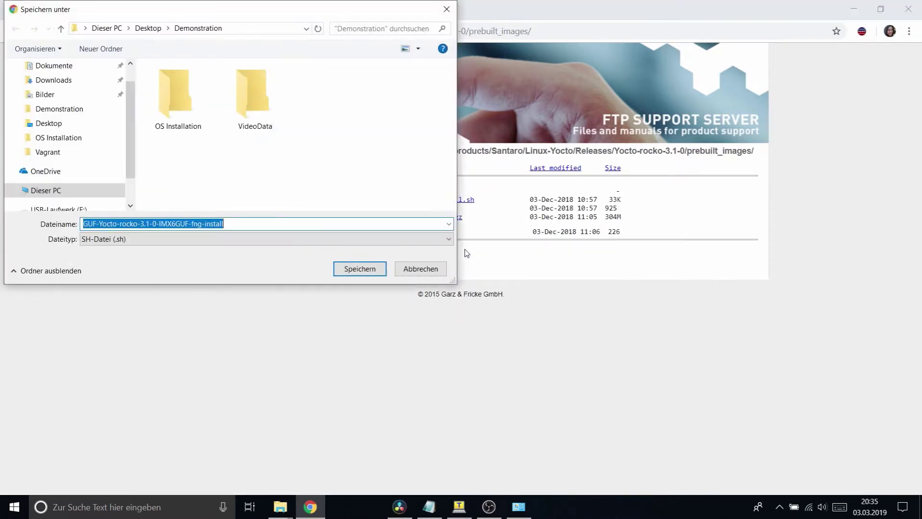
scroll(59, 173, down, 1)
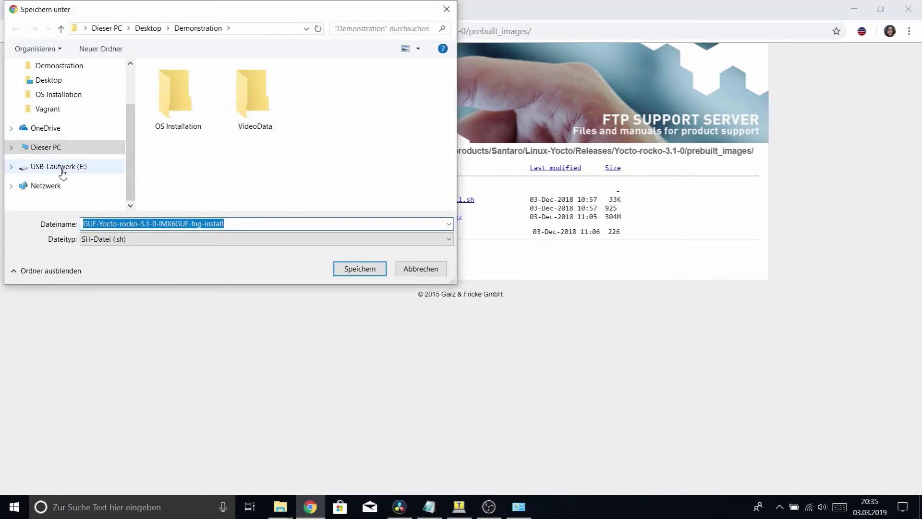
click(67, 166)
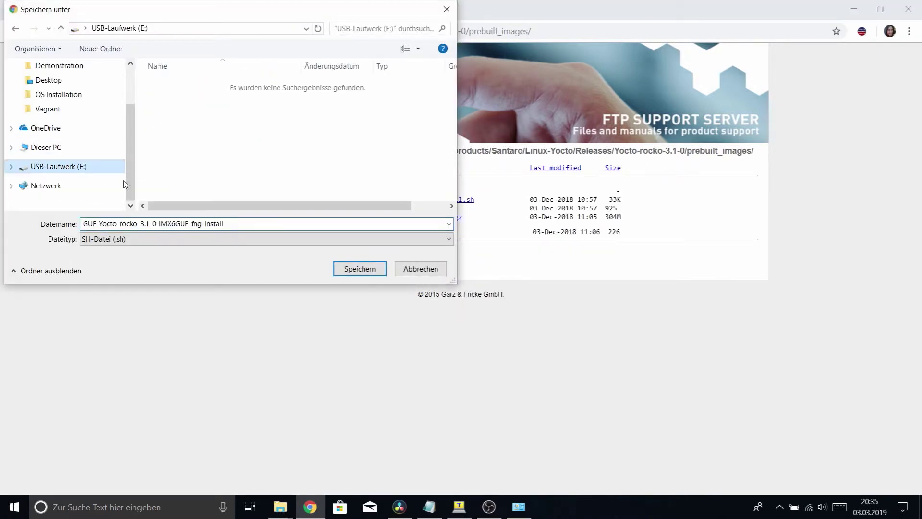
click(354, 268)
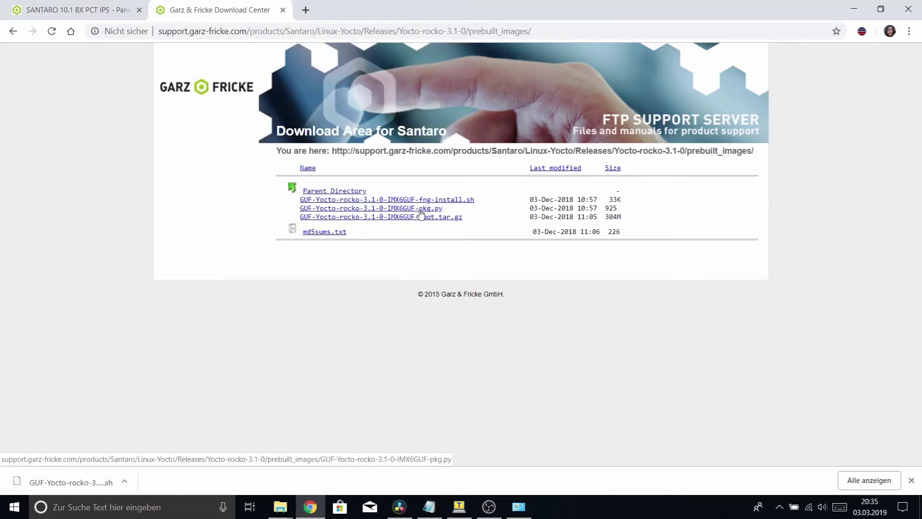
Save the pkg.py file and the root.tar.gz image to the same drive
right_click(421, 213)
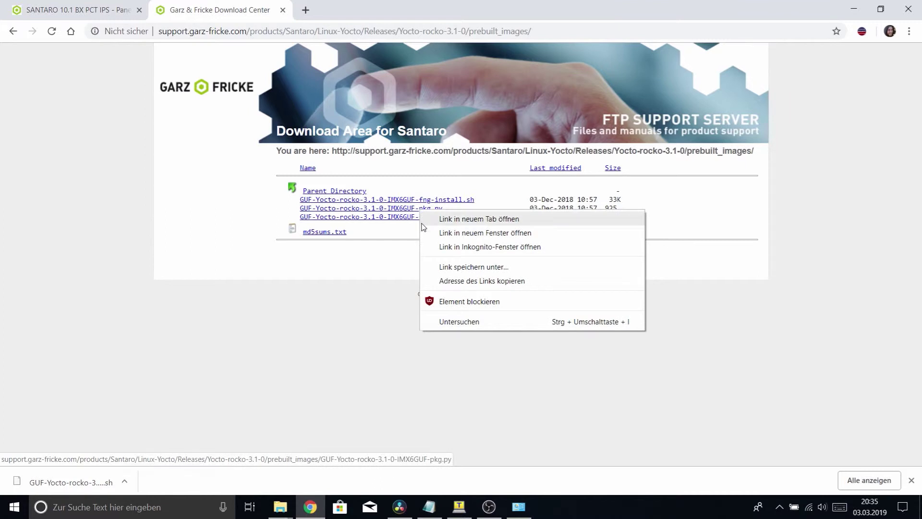
click(461, 266)
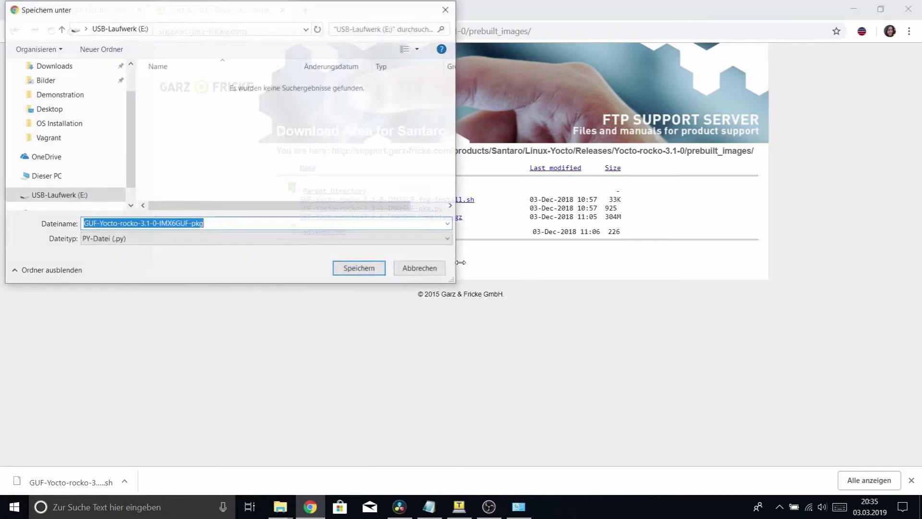
click(353, 271)
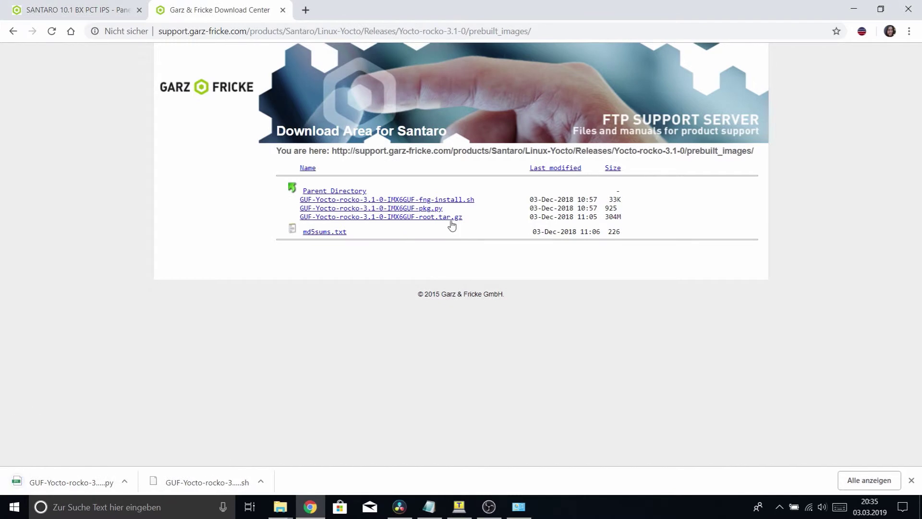
right_click(451, 224)
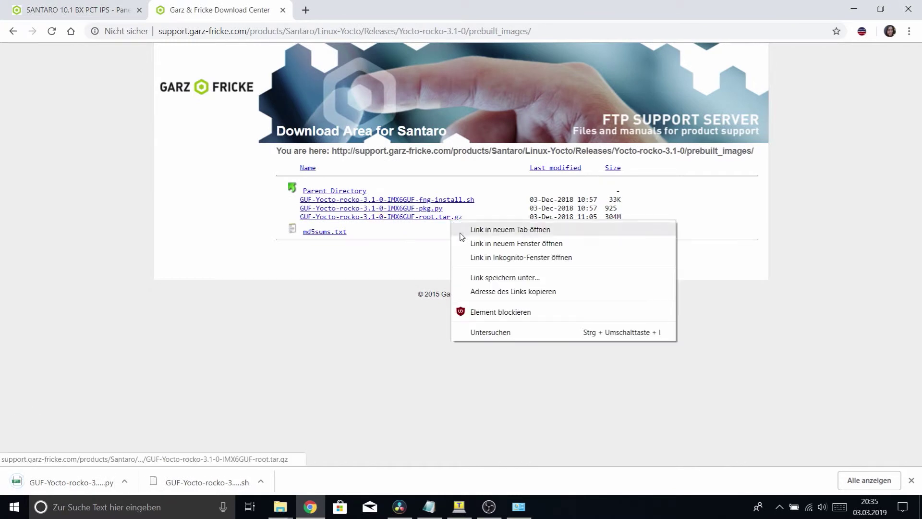
click(482, 278)
click(371, 270)
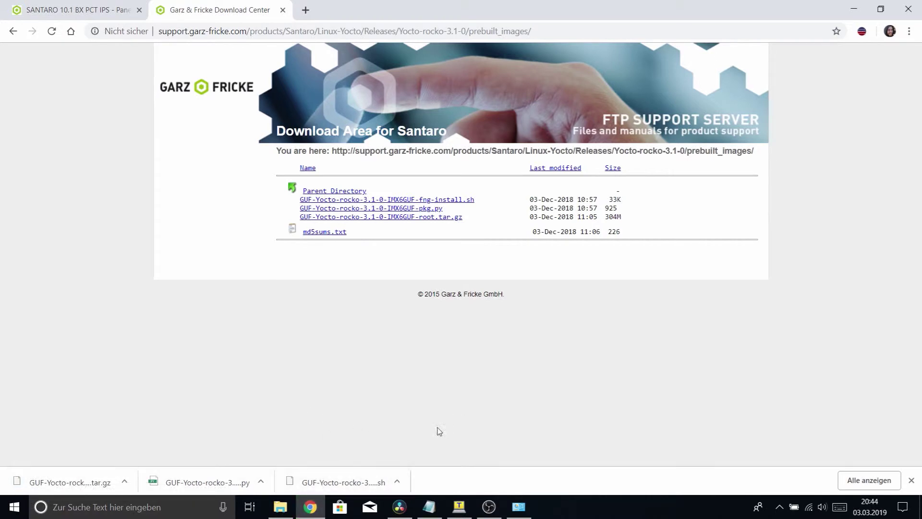
Safely eject the Intenso Premium Line USB drive (E:) from the notification area
click(854, 9)
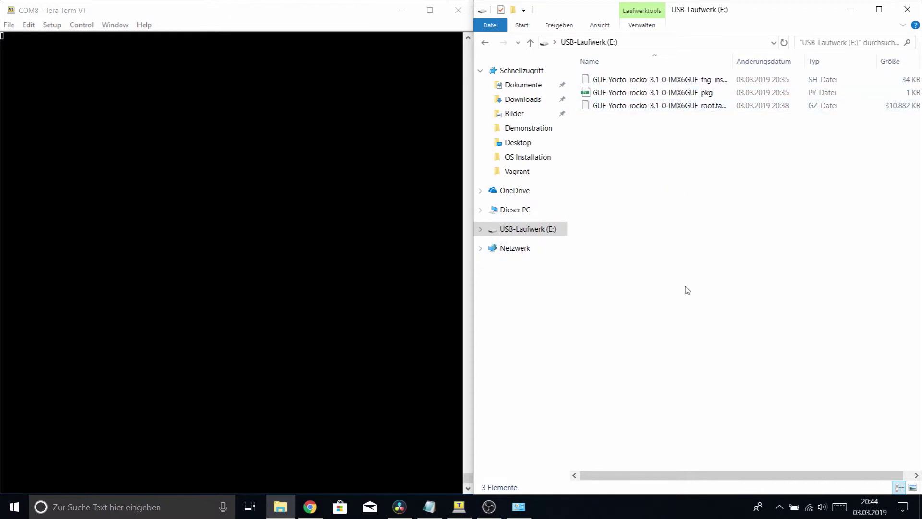
click(780, 506)
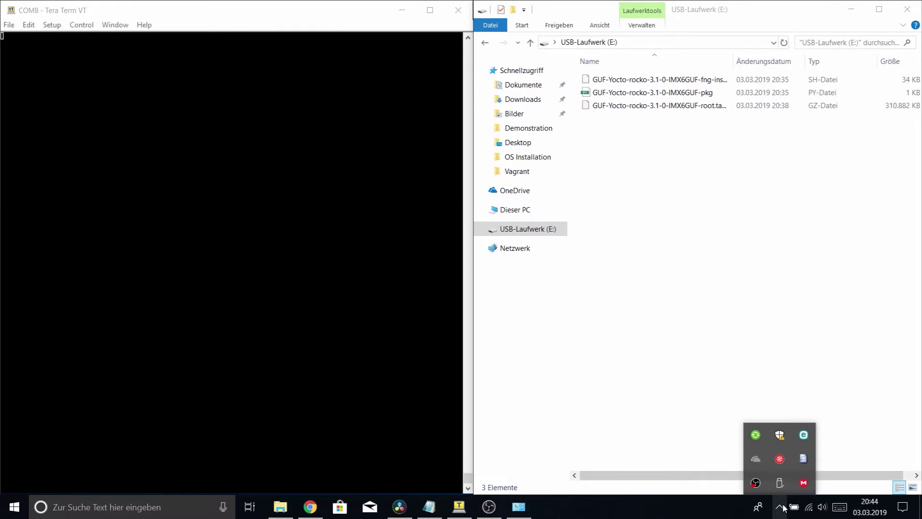
click(788, 483)
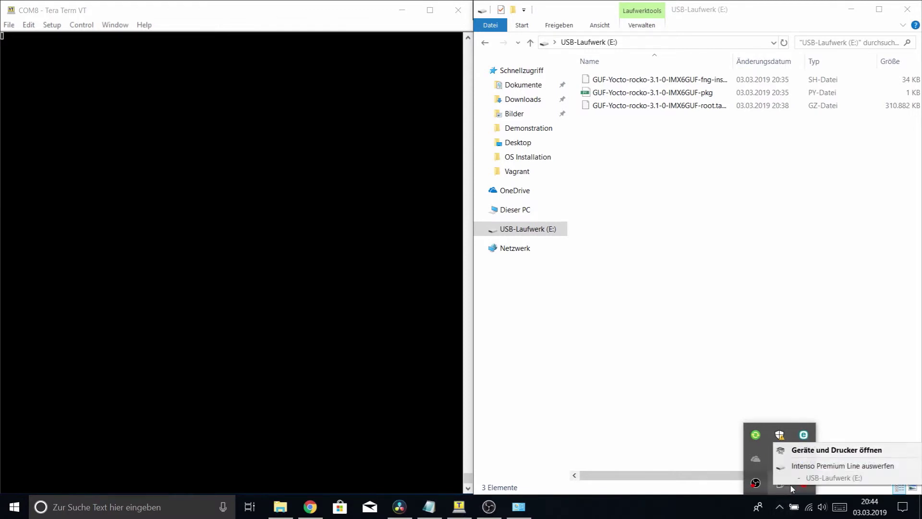
click(792, 465)
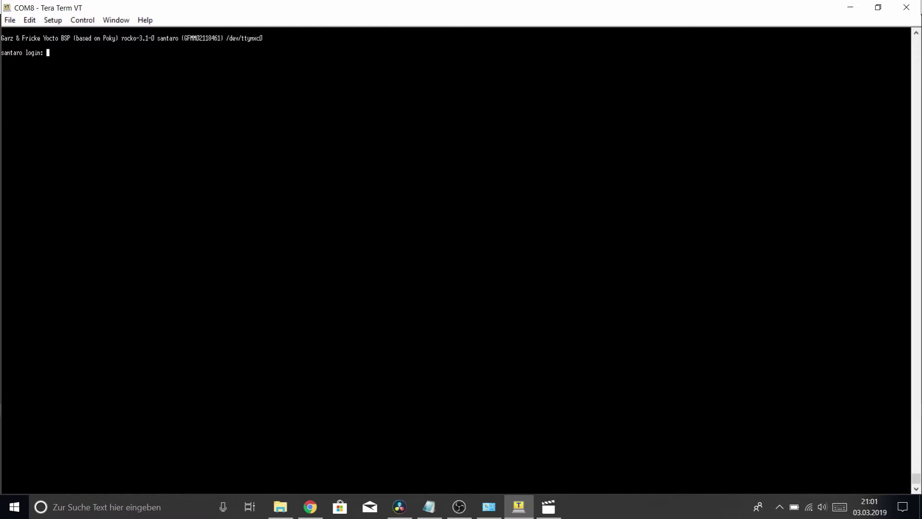
Log in to the Santaro as root and check the current boot mode with bootselect
text(root)
key(Return)
text(bootselect)
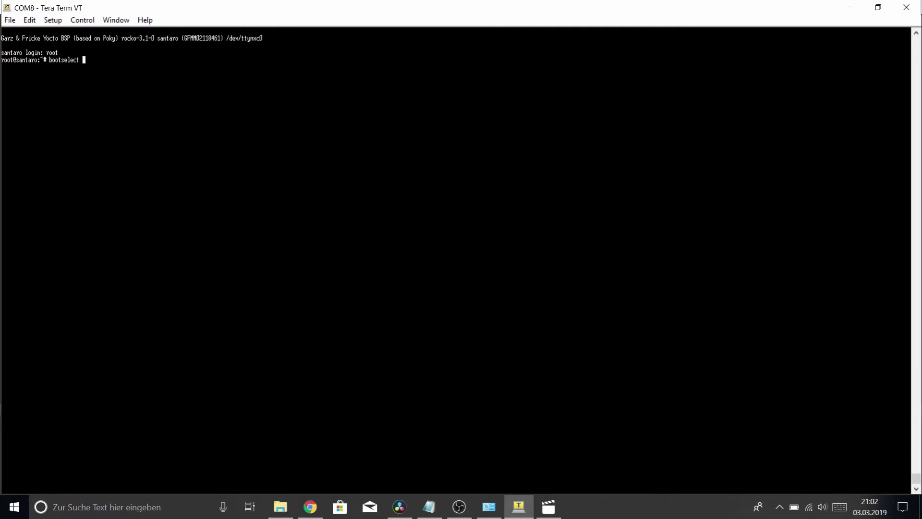
key(Return)
Set the boot mode to alternative with bootselect alternative, then reboot the board
key(Up)
text(alternat)
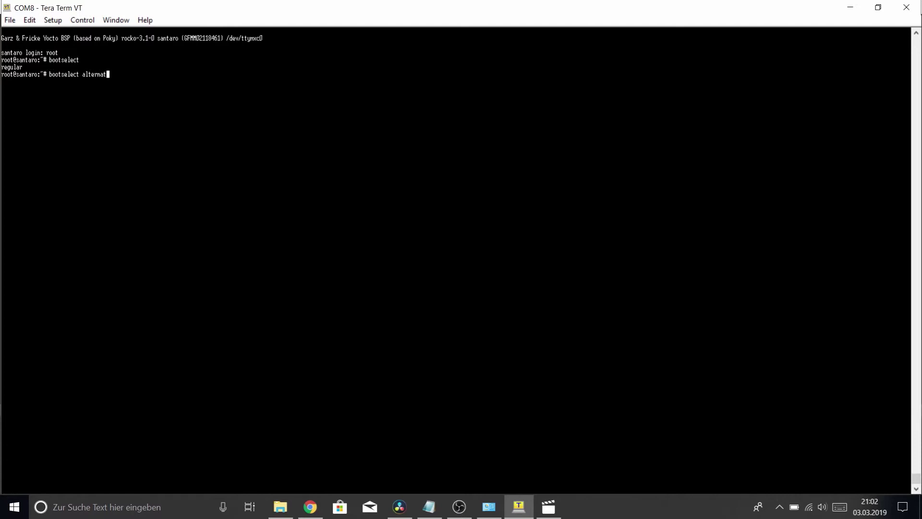
text(ive)
key(Return)
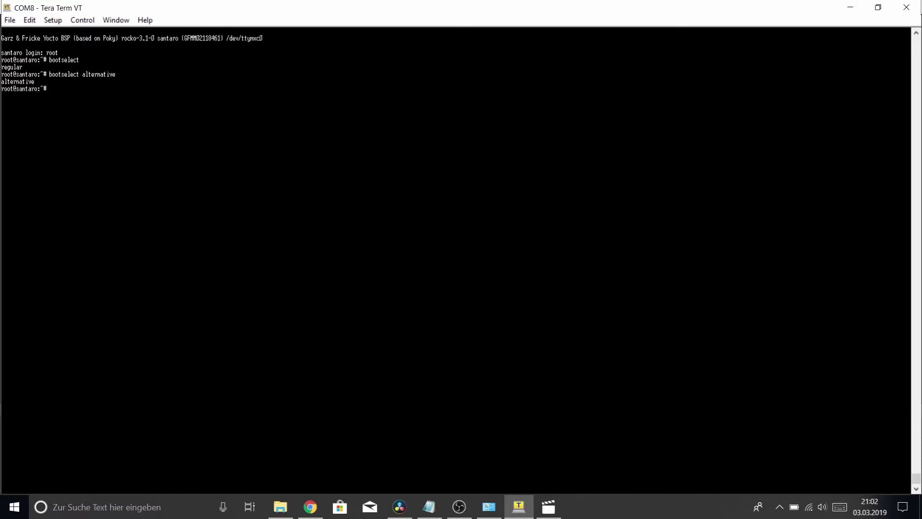
text(reboot)
key(Return)
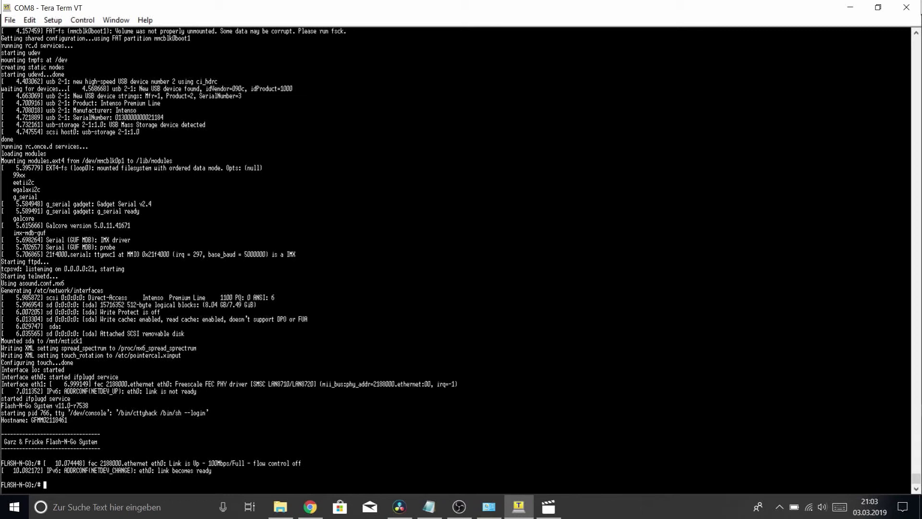
Change into /mnt/mstick1 and list fng-install.sh, pkg.py and root.tar.gz with ll
text(cd /mnt/)
key(Tab)
key(Tab)
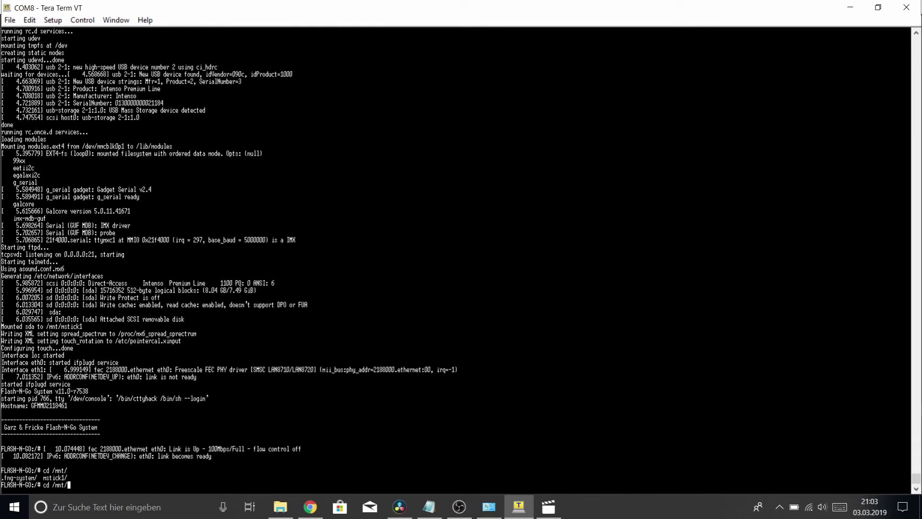
text(mst)
key(Tab)
key(Return)
text(ll)
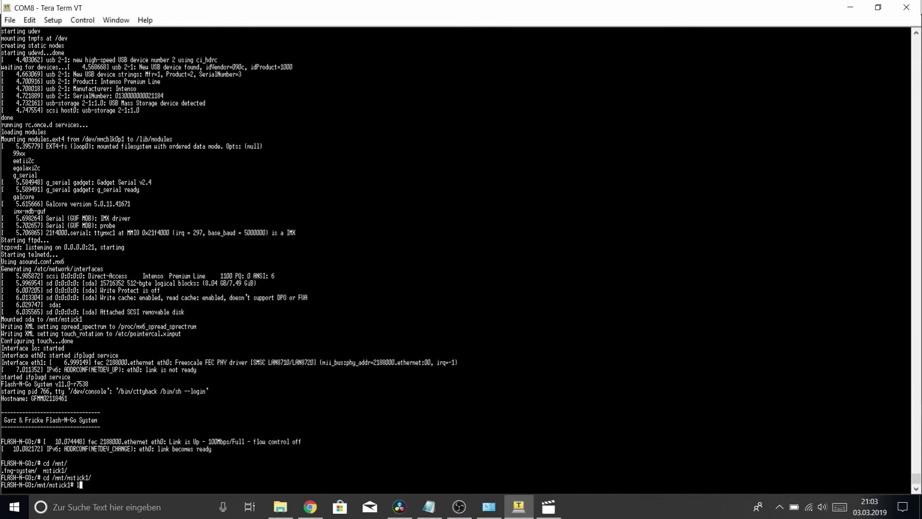
key(Return)
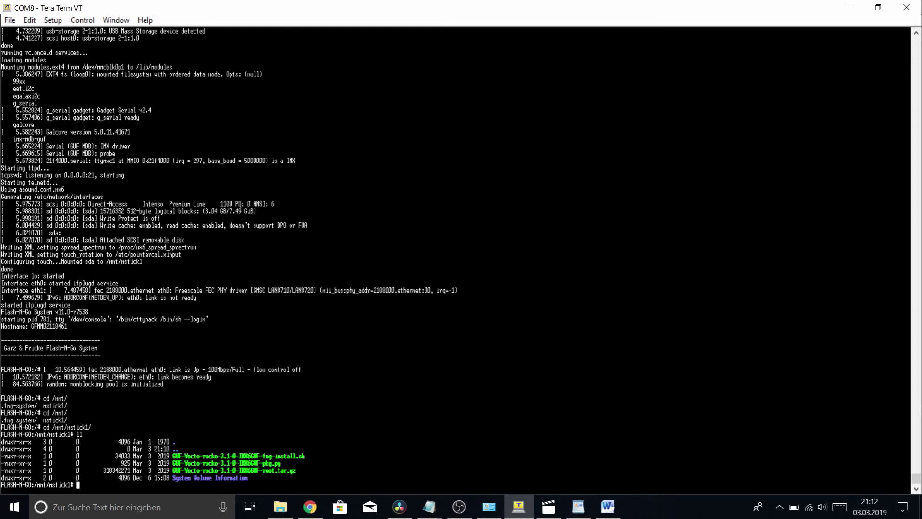
Unset TFTP and run the rocko 3.1-0 fng-install.sh script until it reports 'Update successful'
text(unset TFTP)
key(Return)
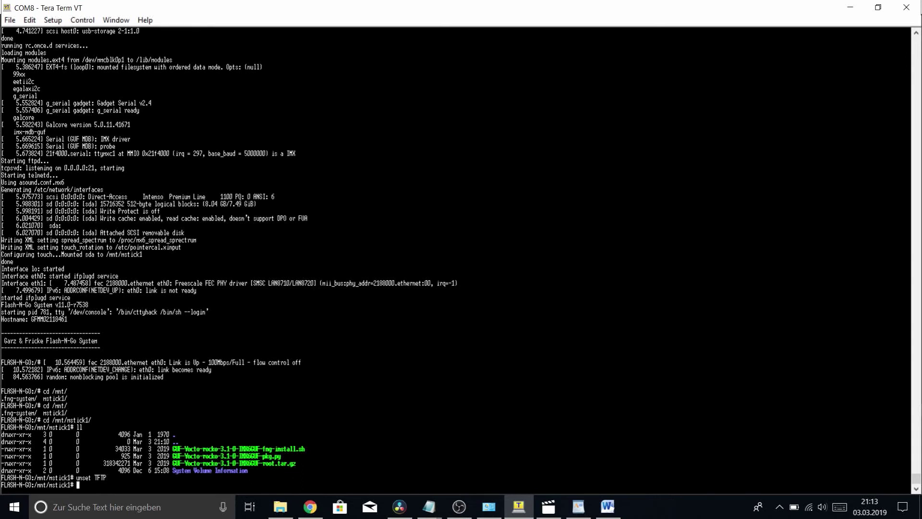
text(./GUF)
key(Tab)
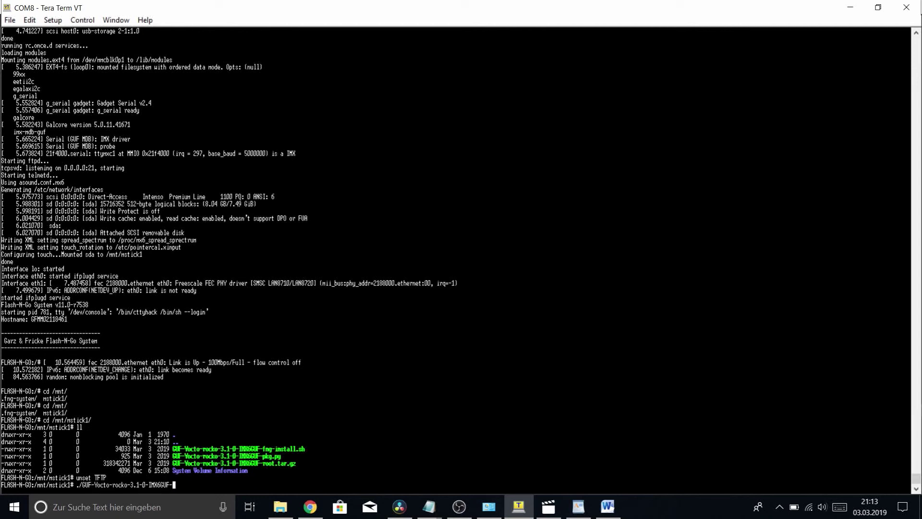
text(f)
key(Tab)
key(Return)
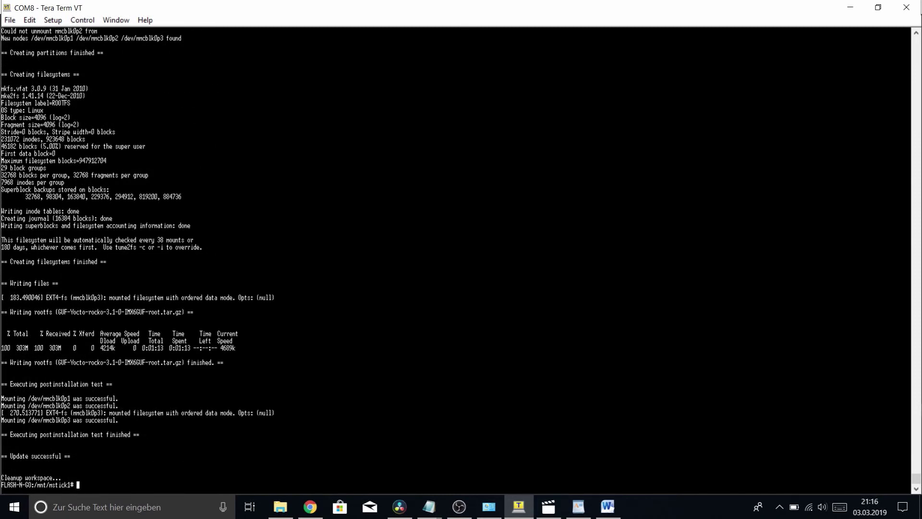
Change bootselect from alternative to regular and reboot into the new rocko-3.1-0 system
text(g)
key(BackSpace)
text(bootselect)
key(Return)
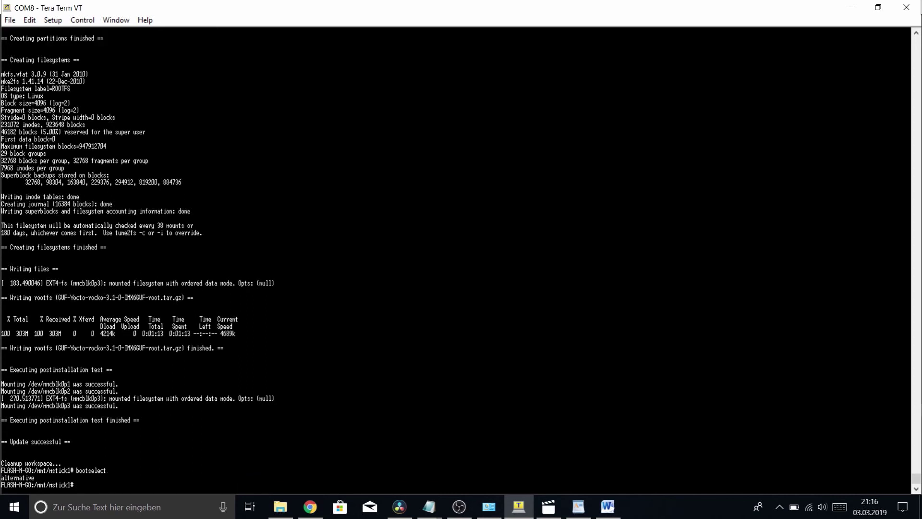
key(Up)
text(regular)
key(Return)
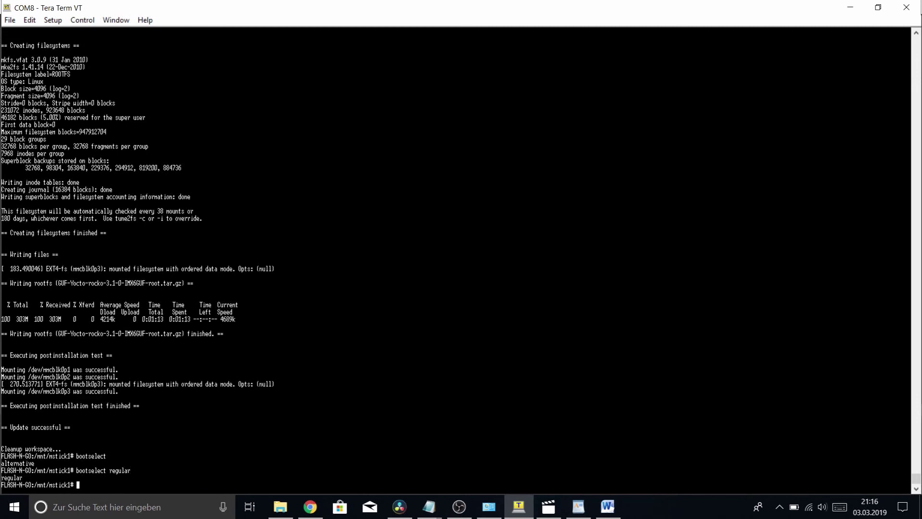
text(reboot)
key(Return)
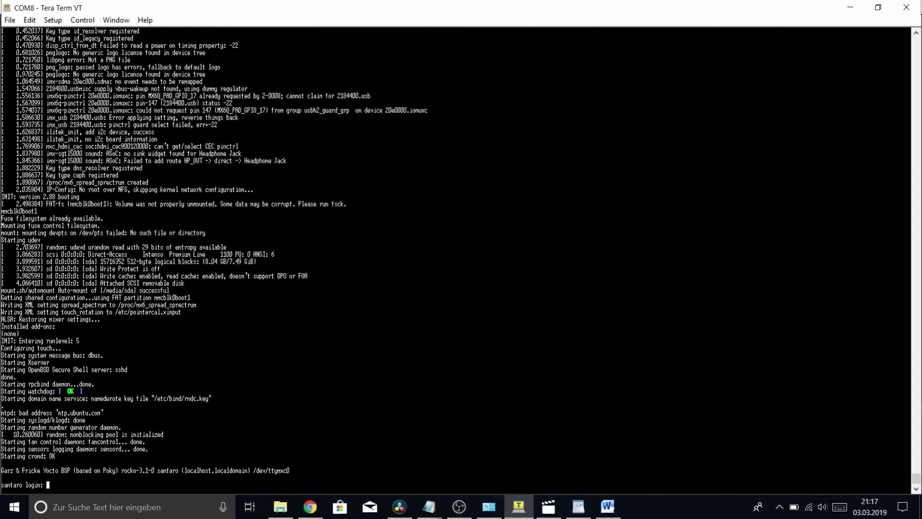
After the boot messages finish, bring up a fresh santaro login prompt
key(Return)
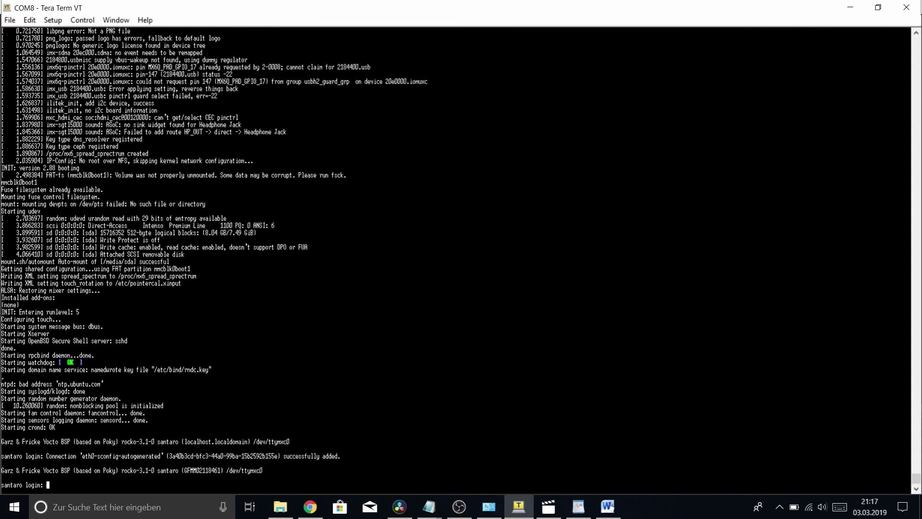